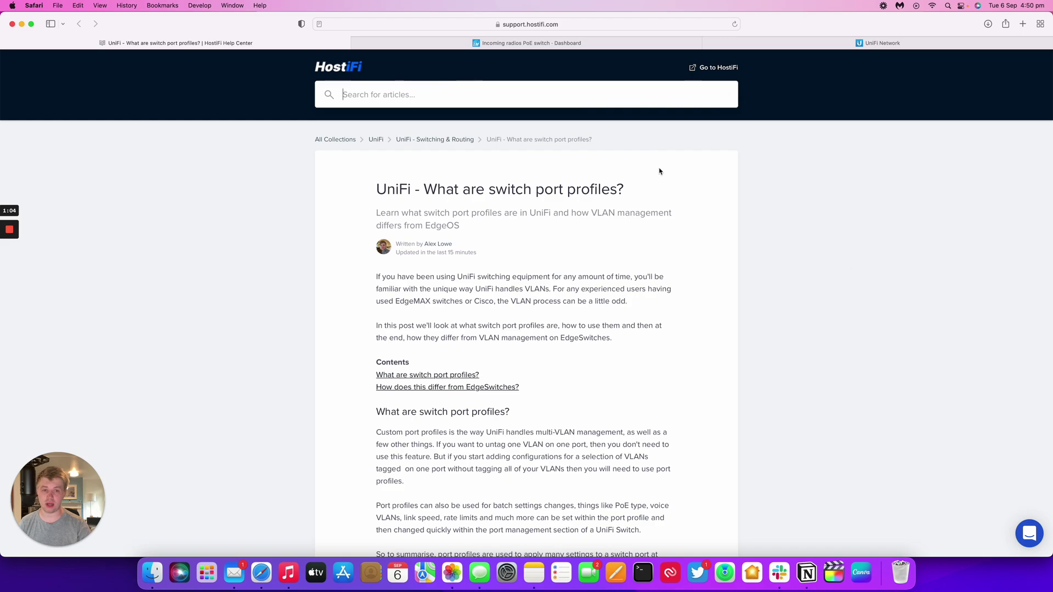
- In UniFi Network, start a new switch port profile named TEST PROFILE
scroll(667, 167, down, 5)
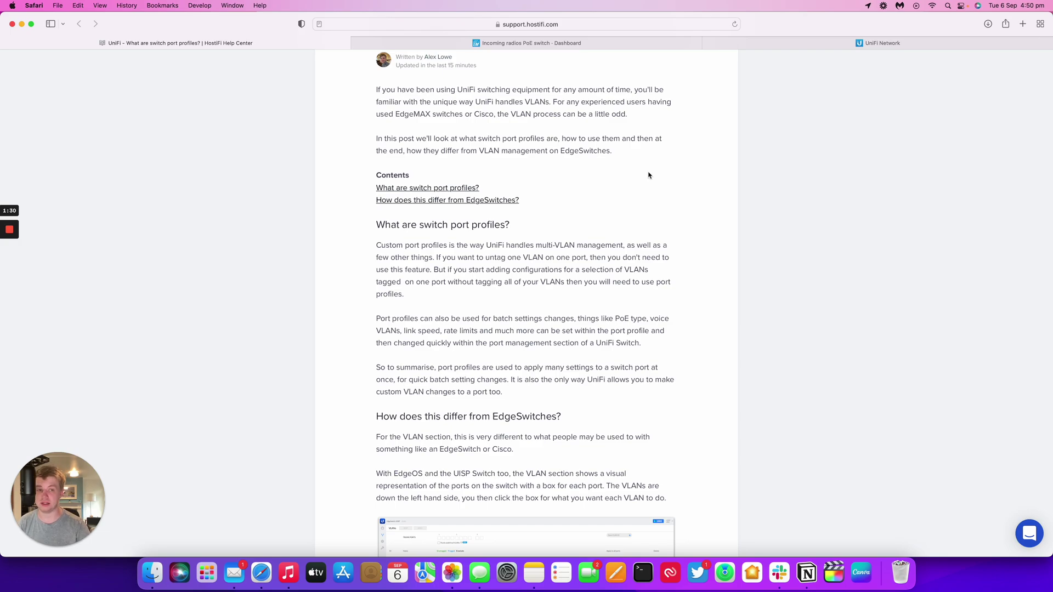
click(781, 49)
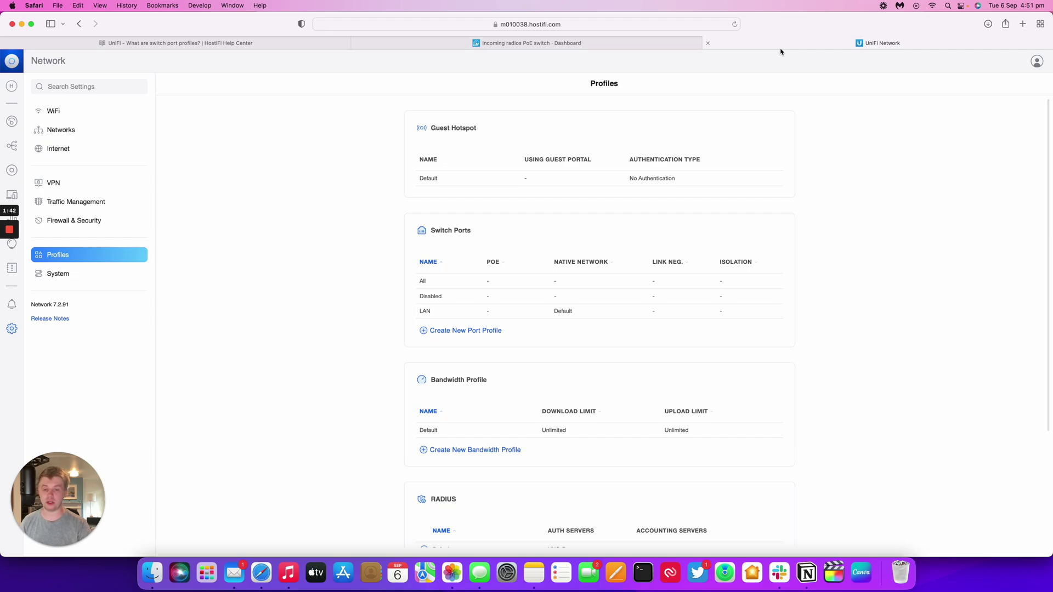
click(447, 332)
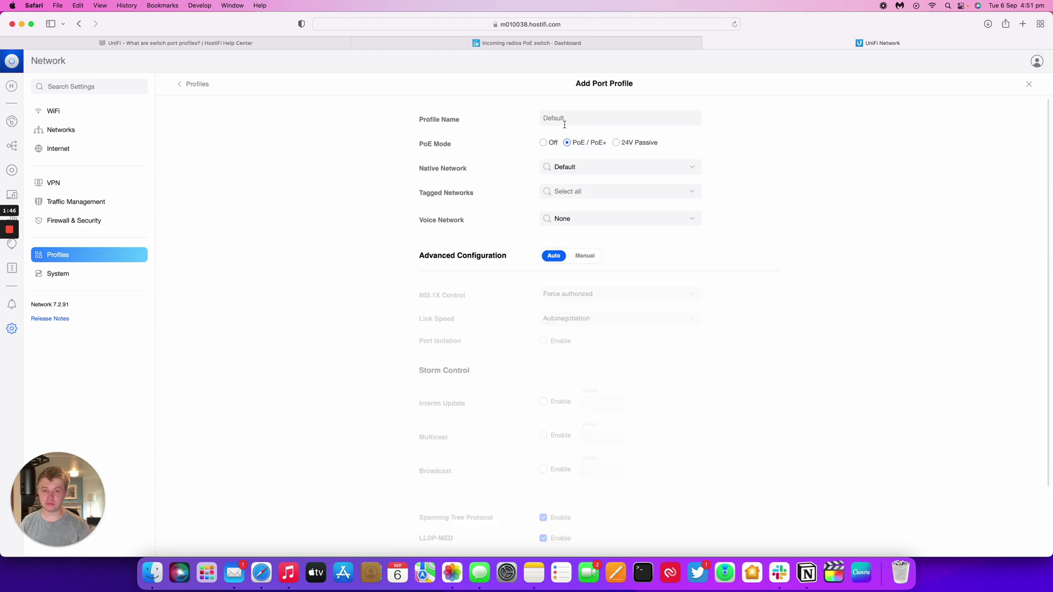
click(567, 117)
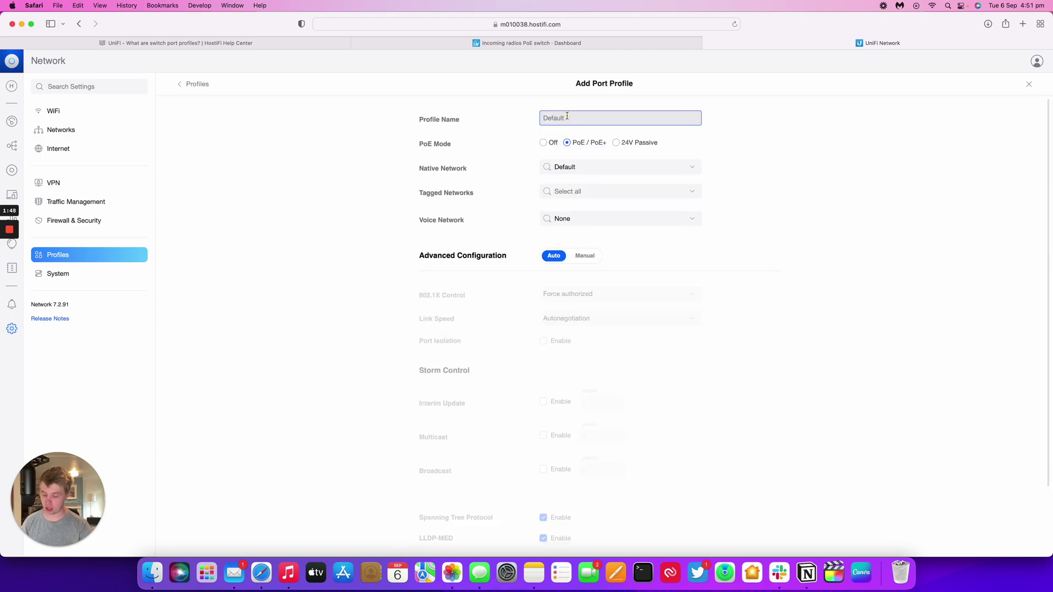
text(TEST )
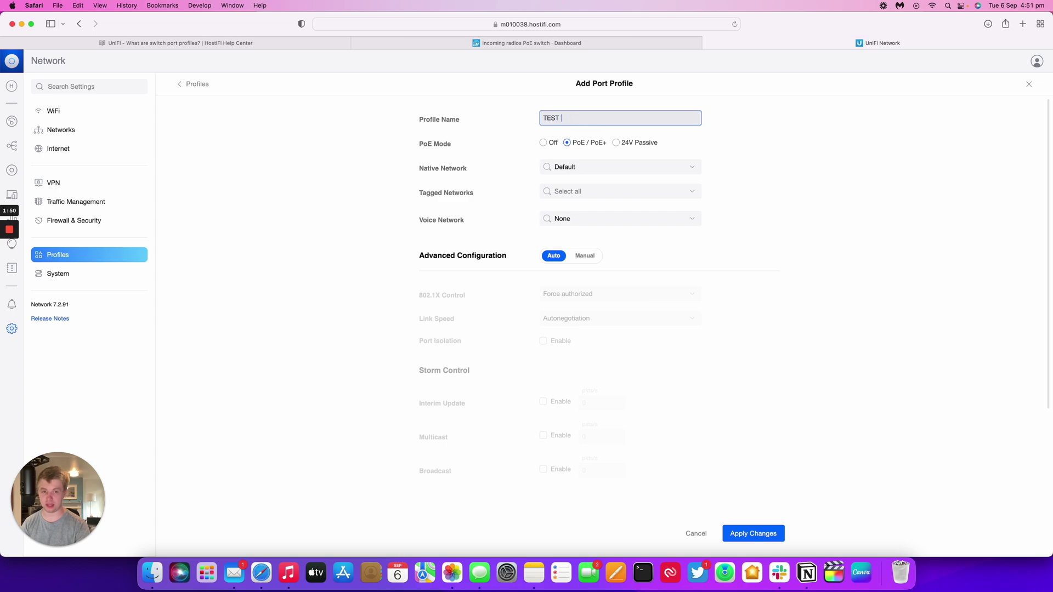
text(VPROFILE)
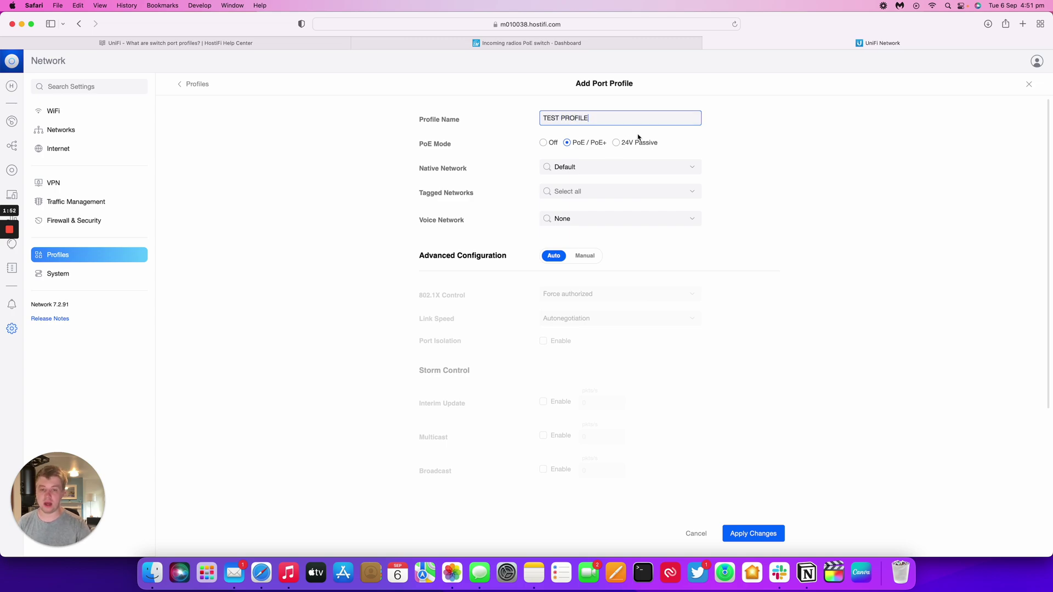
- Set the profile's native network to VLAN 2 and tag VLAN 3
click(581, 167)
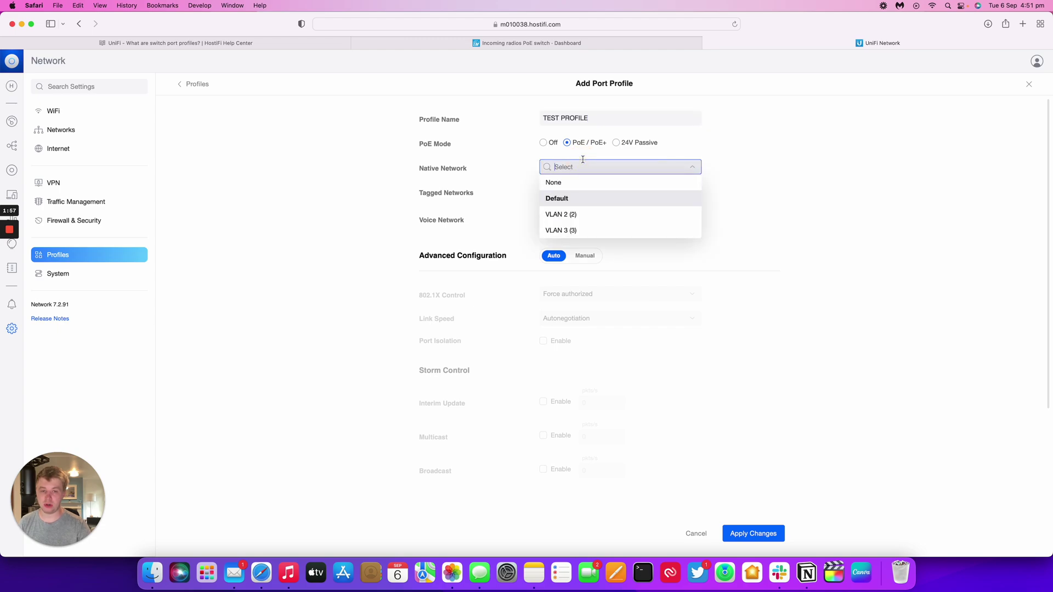
click(575, 216)
click(589, 189)
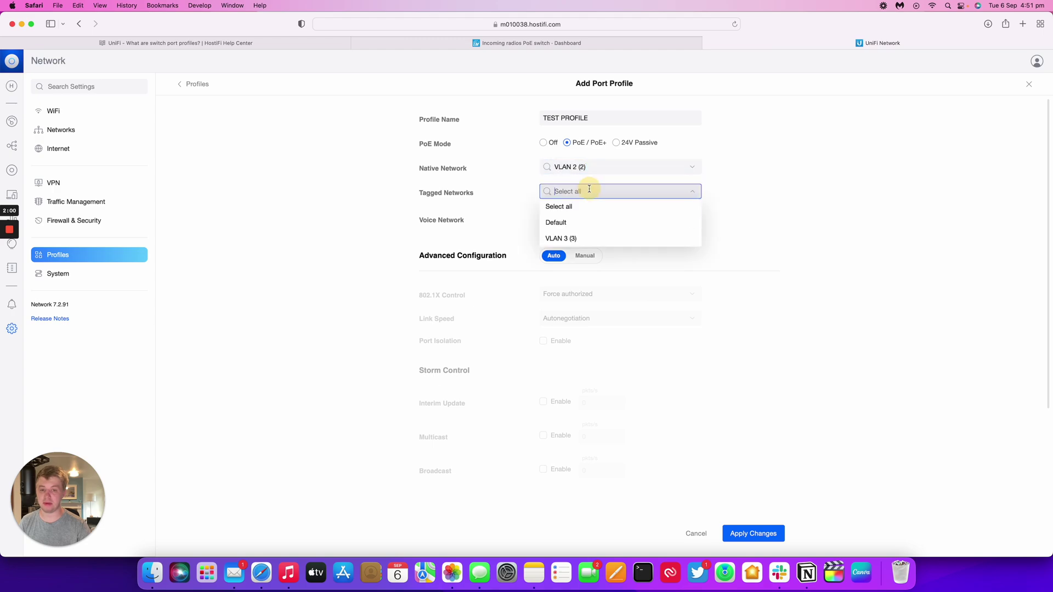
click(567, 238)
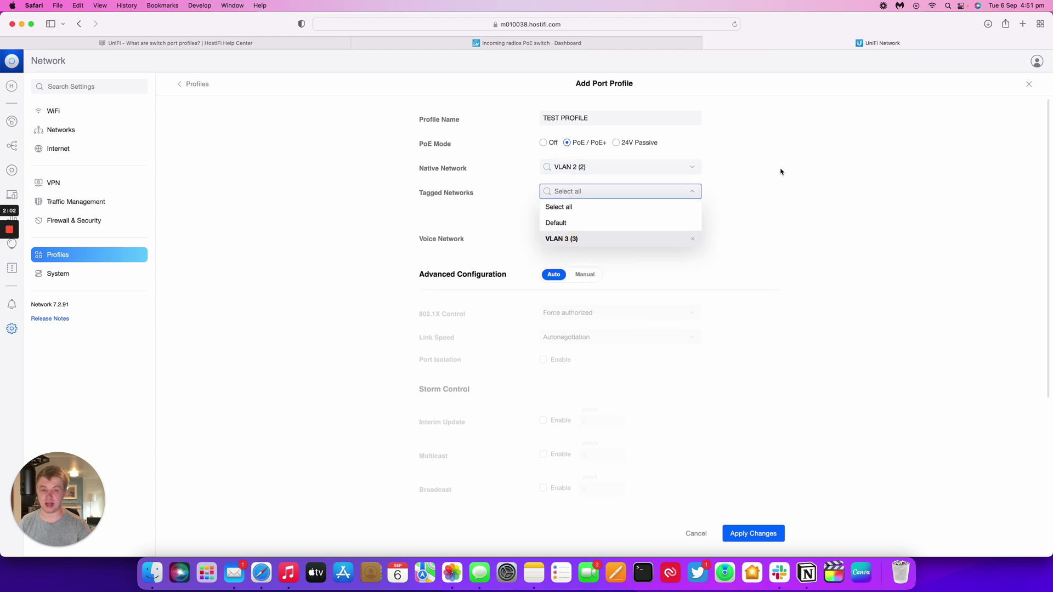
click(785, 205)
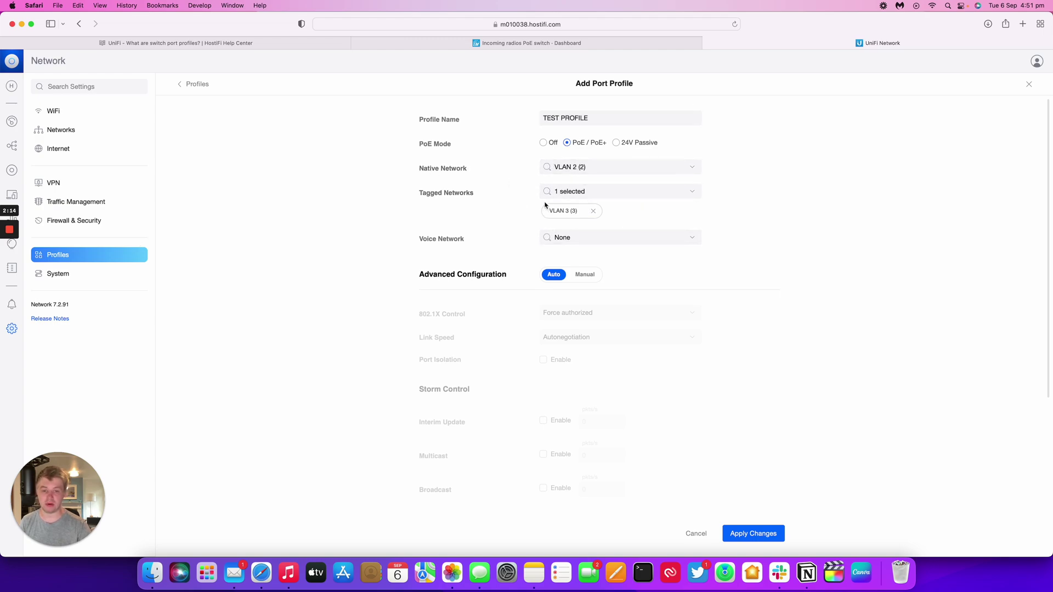
scroll(546, 205, down, 2)
- Set Advanced Configuration to Manual and apply changes to save TEST PROFILE
click(584, 219)
scroll(585, 229, down, 3)
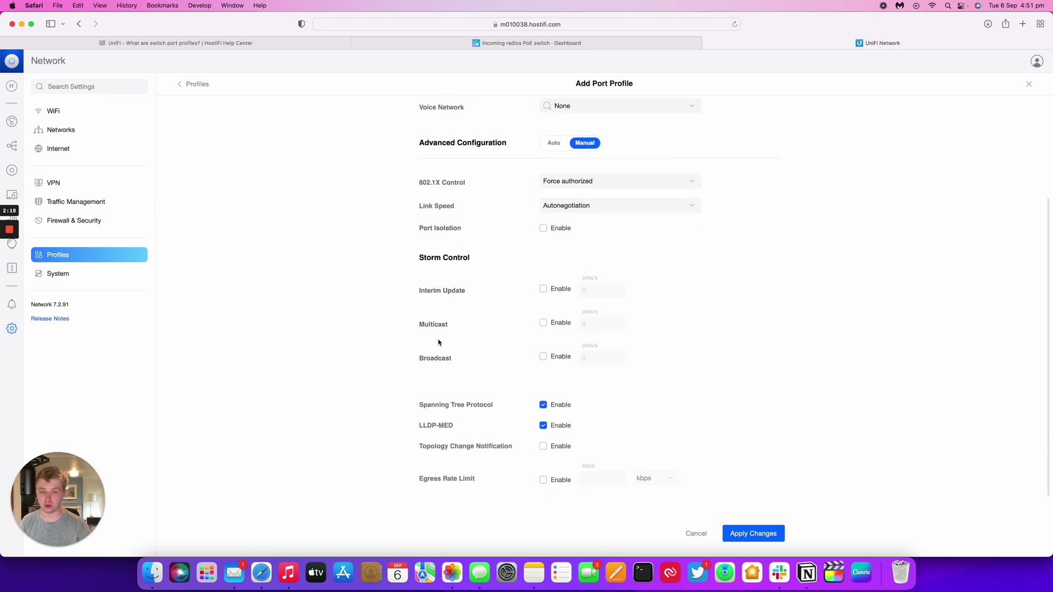
scroll(540, 346, down, 1)
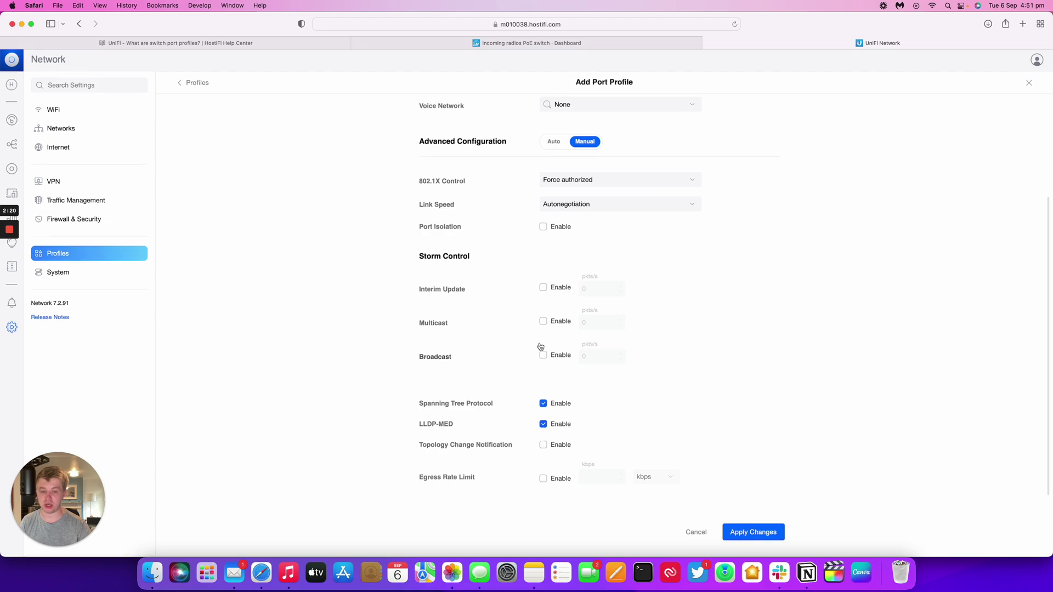
scroll(540, 346, up, 3)
scroll(554, 331, down, 3)
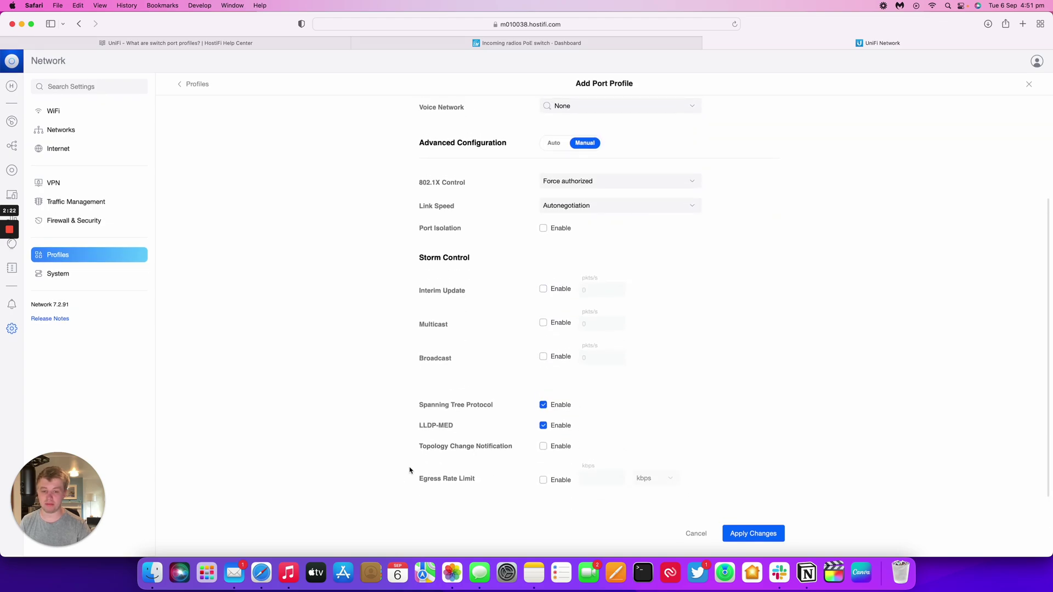
scroll(540, 367, up, 3)
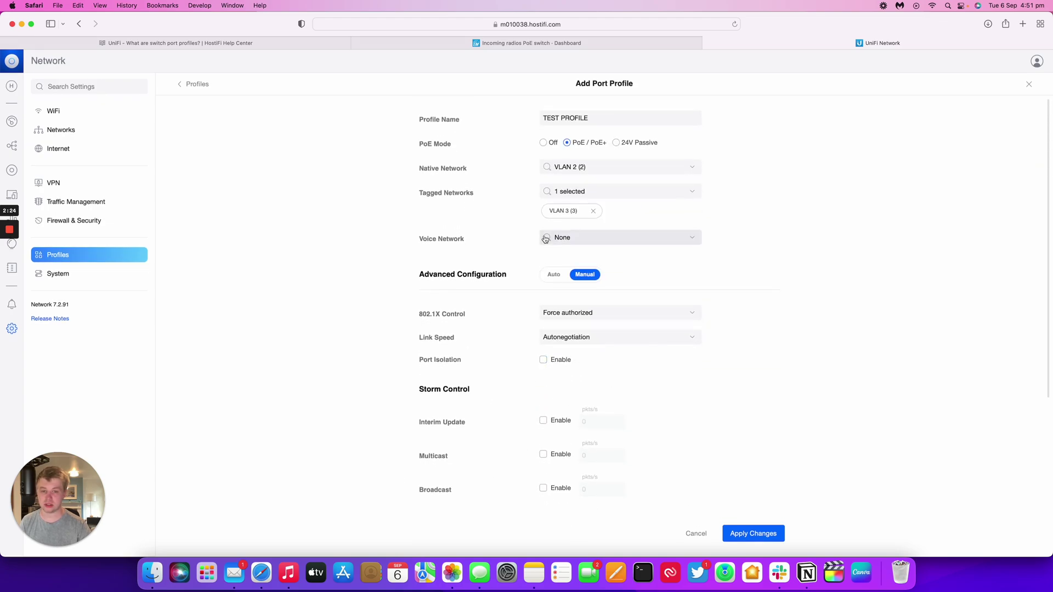
click(755, 532)
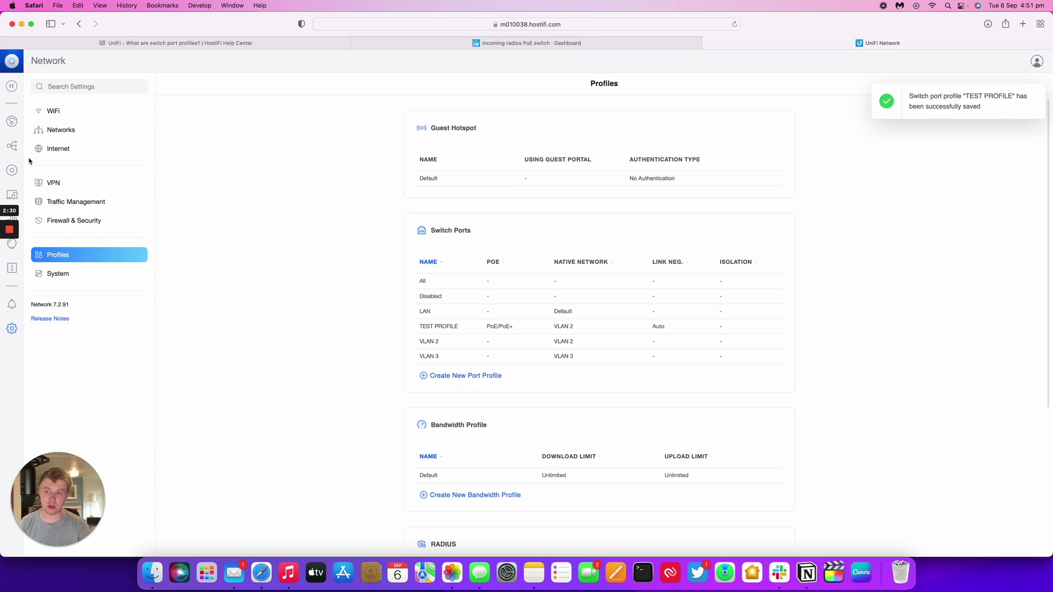
- Open Port 7's edit panel from the US-8-150W switch's Port Management view
click(13, 171)
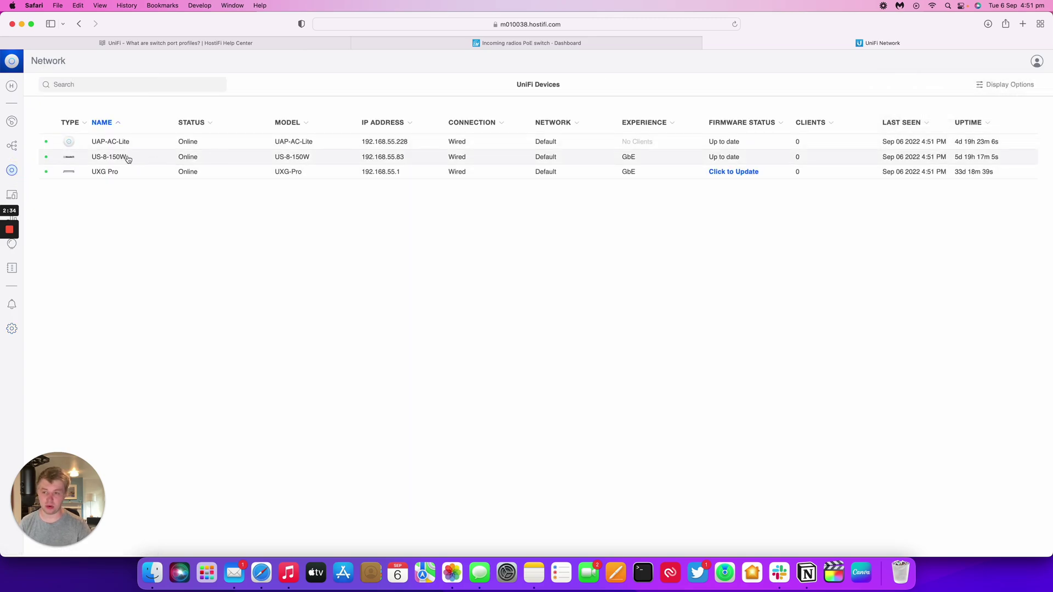
click(123, 159)
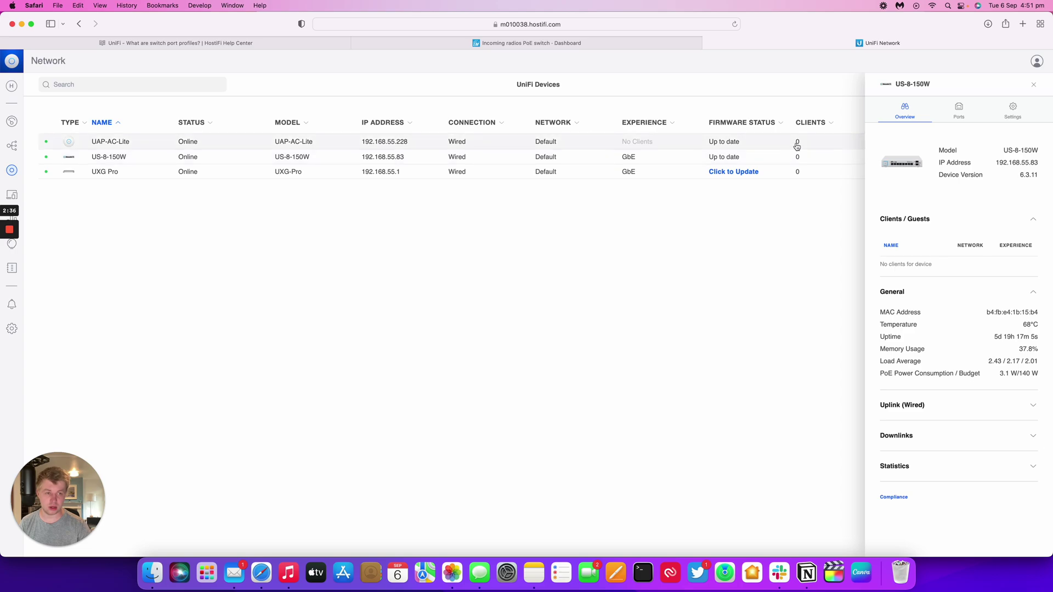
click(961, 106)
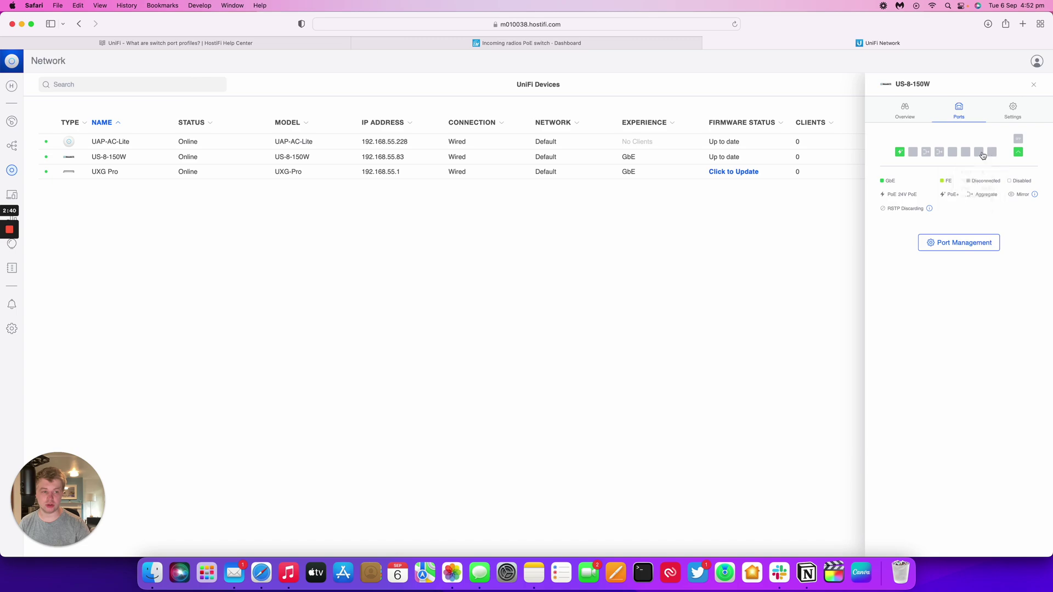
click(960, 242)
drag(63, 469, 506, 337)
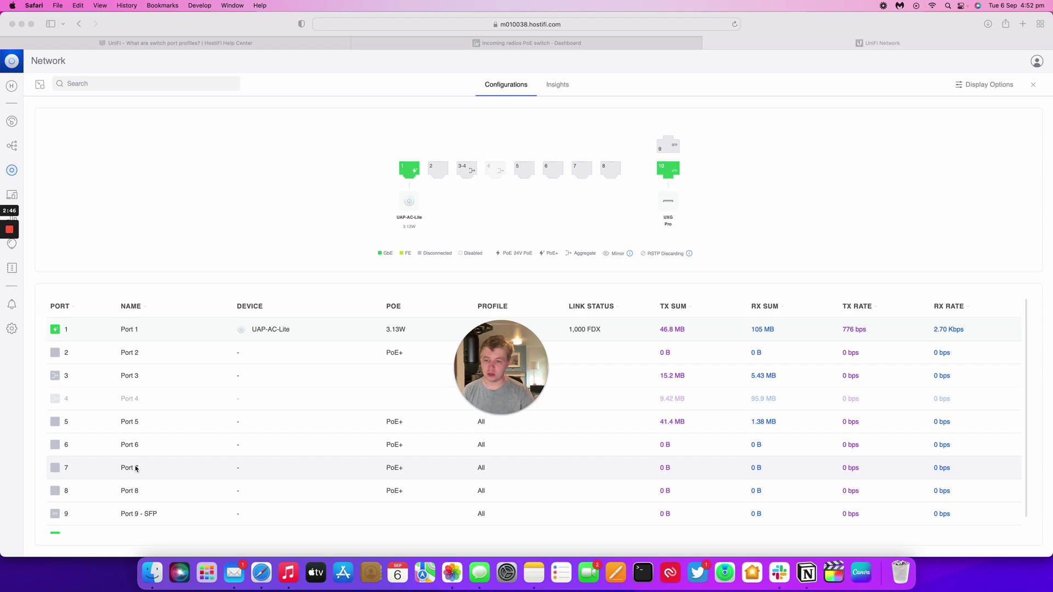
scroll(83, 458, down, 1)
click(84, 458)
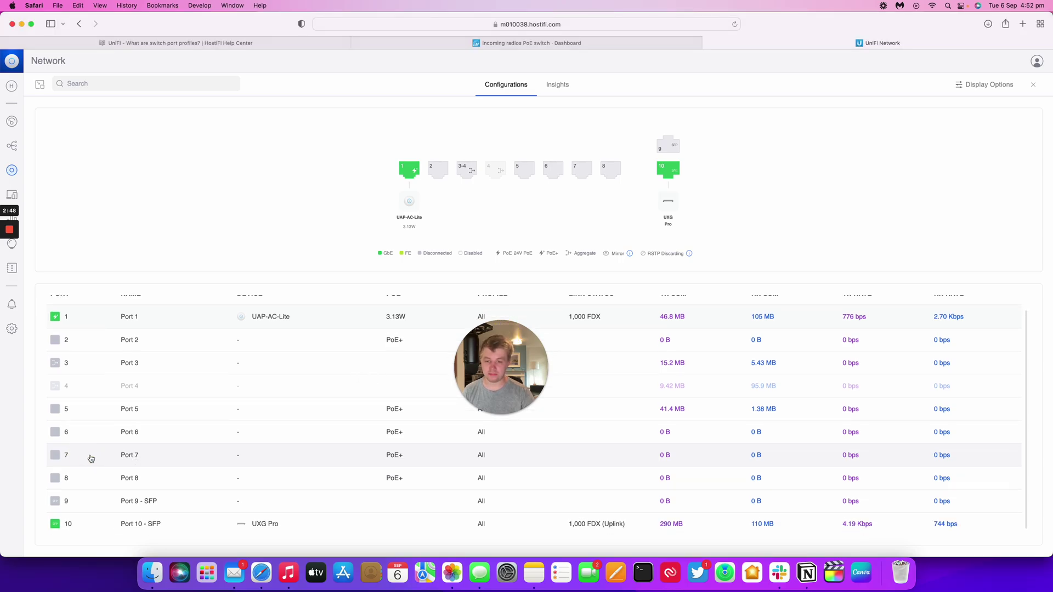
click(94, 458)
drag(462, 374, 253, 366)
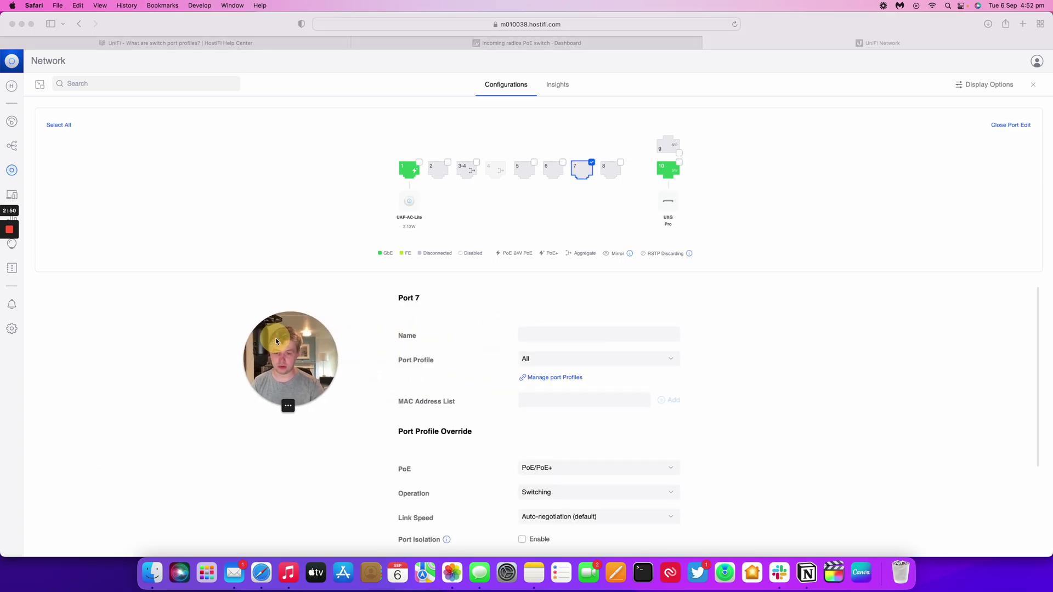
- Name port 7 'test'
click(672, 330)
text(test)
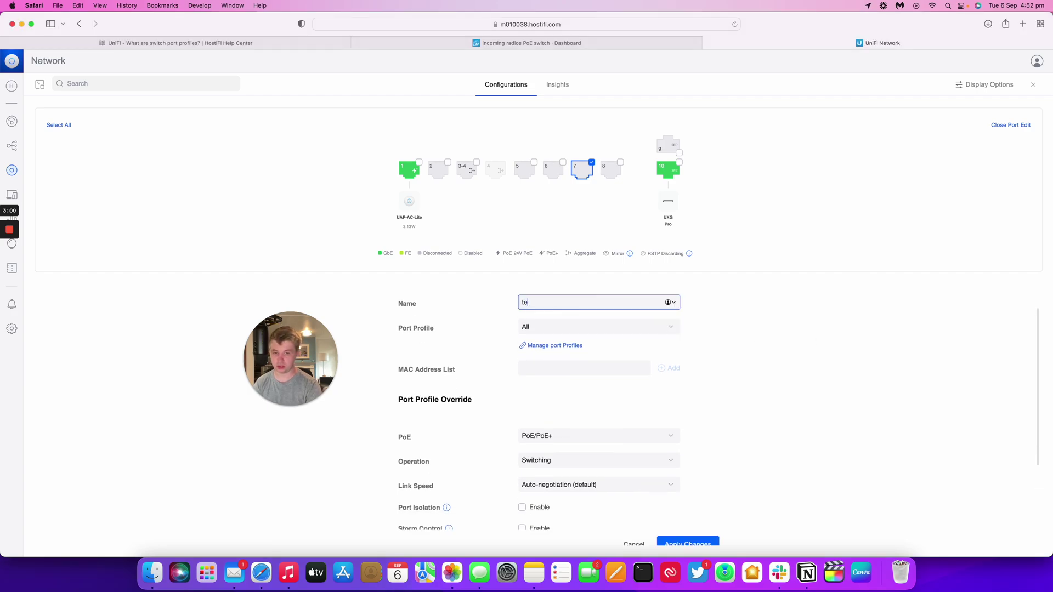
scroll(849, 336, down, 1)
click(848, 336)
scroll(848, 336, down, 1)
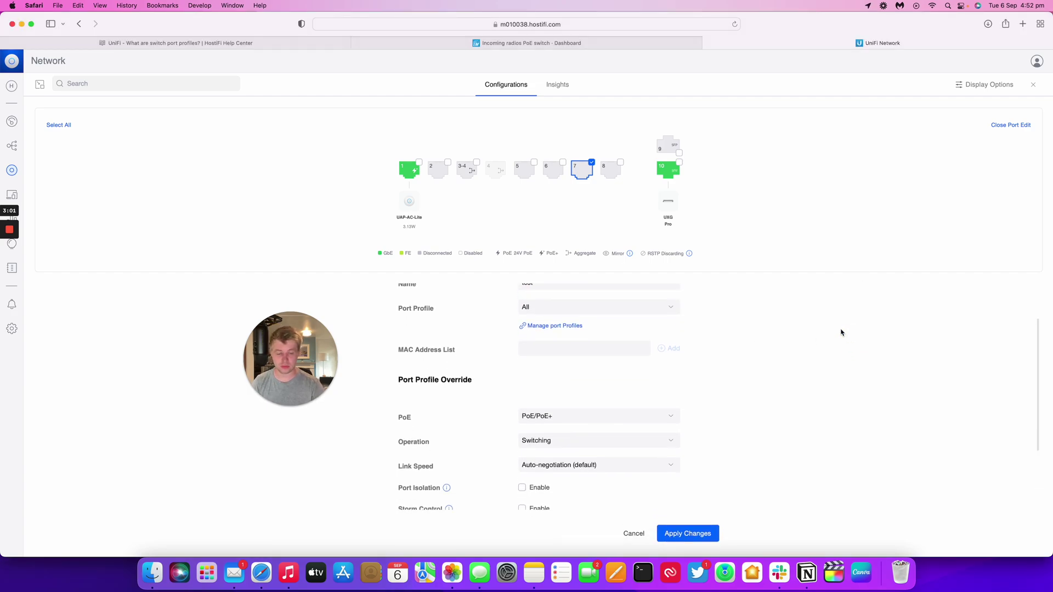
- Assign the custom TEST PROFILE port profile to port 7
click(669, 308)
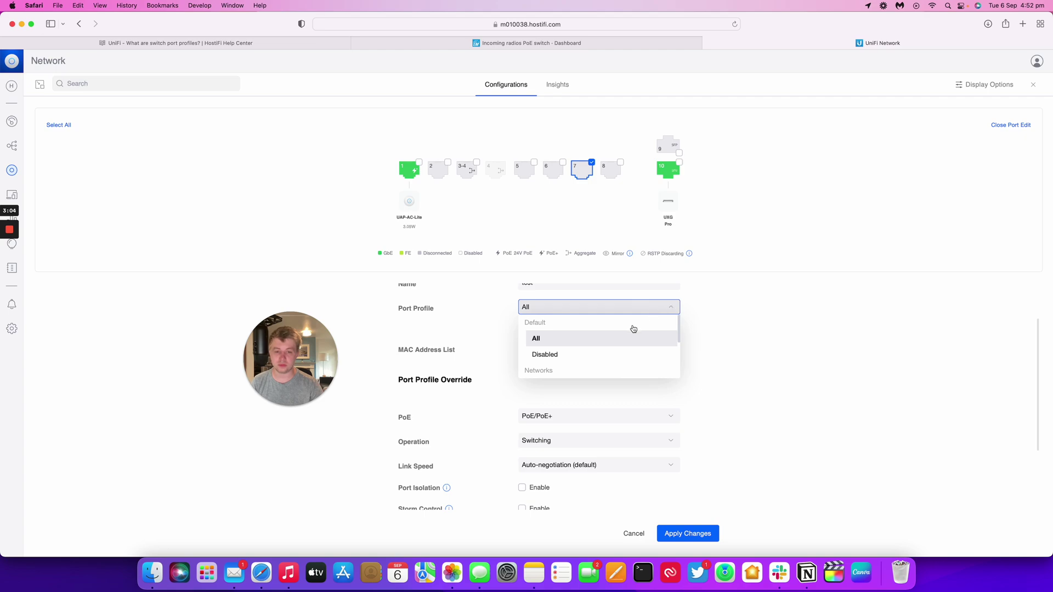
scroll(629, 326, down, 5)
scroll(559, 351, up, 5)
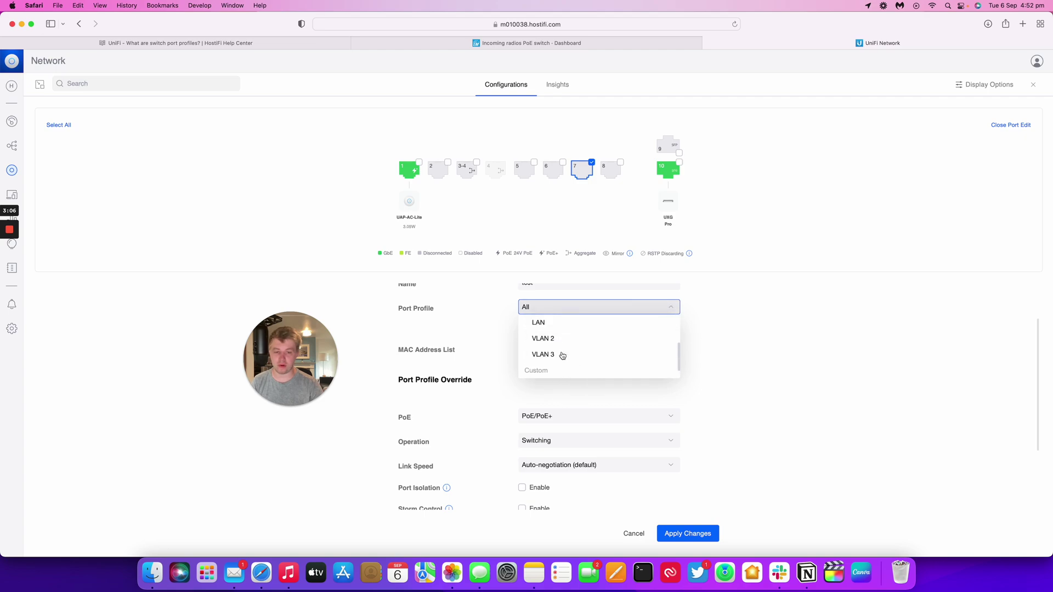
scroll(560, 342, down, 2)
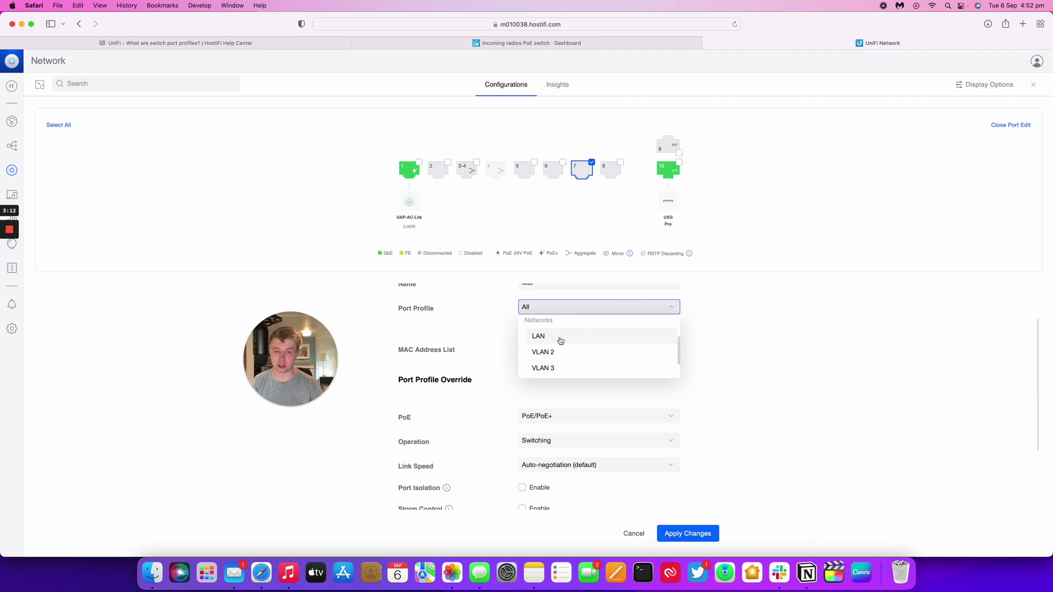
scroll(561, 341, down, 1)
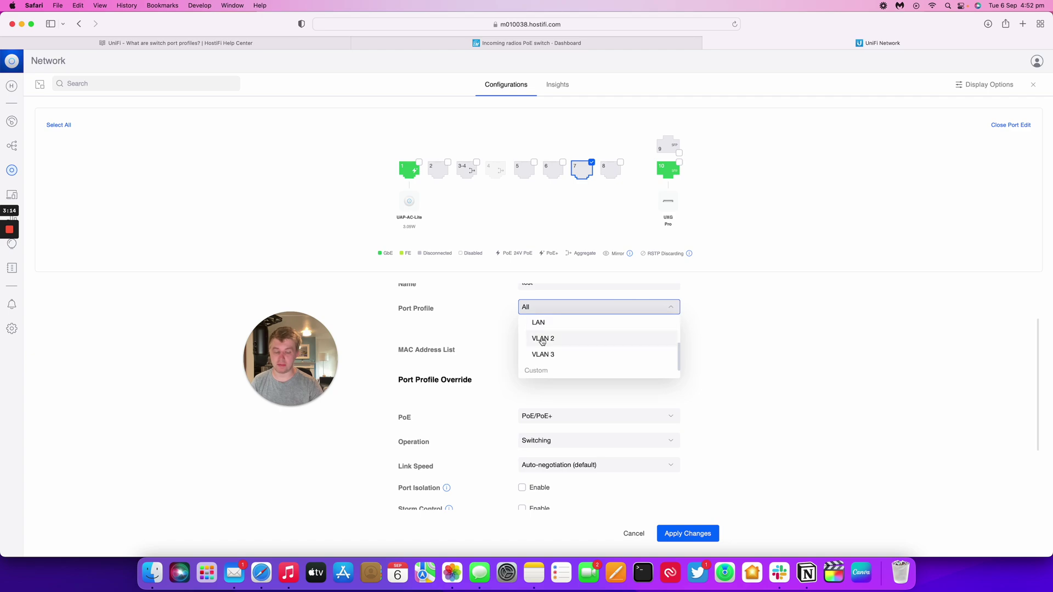
scroll(558, 343, down, 1)
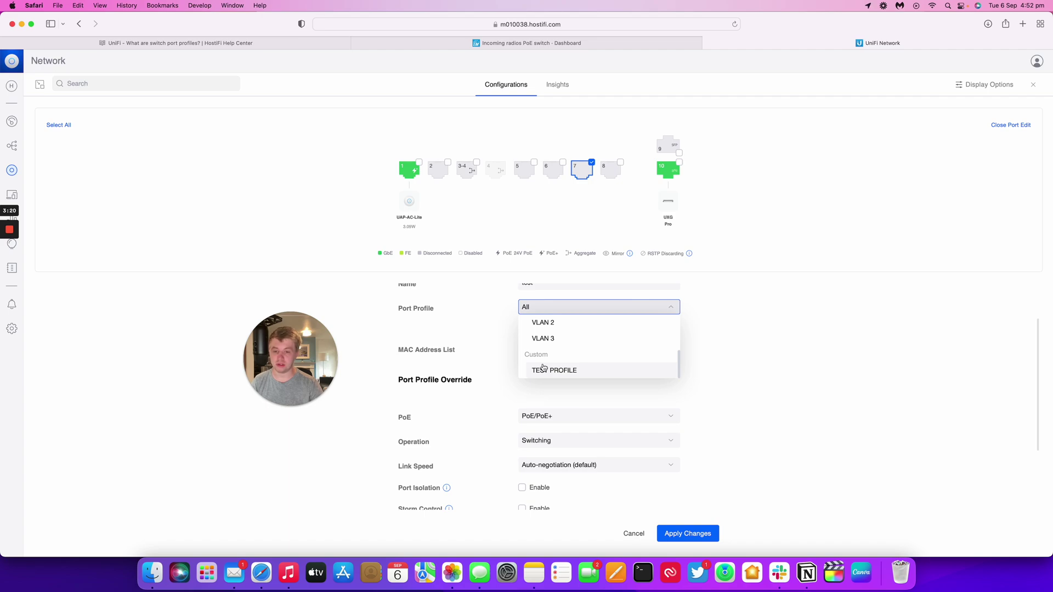
click(543, 368)
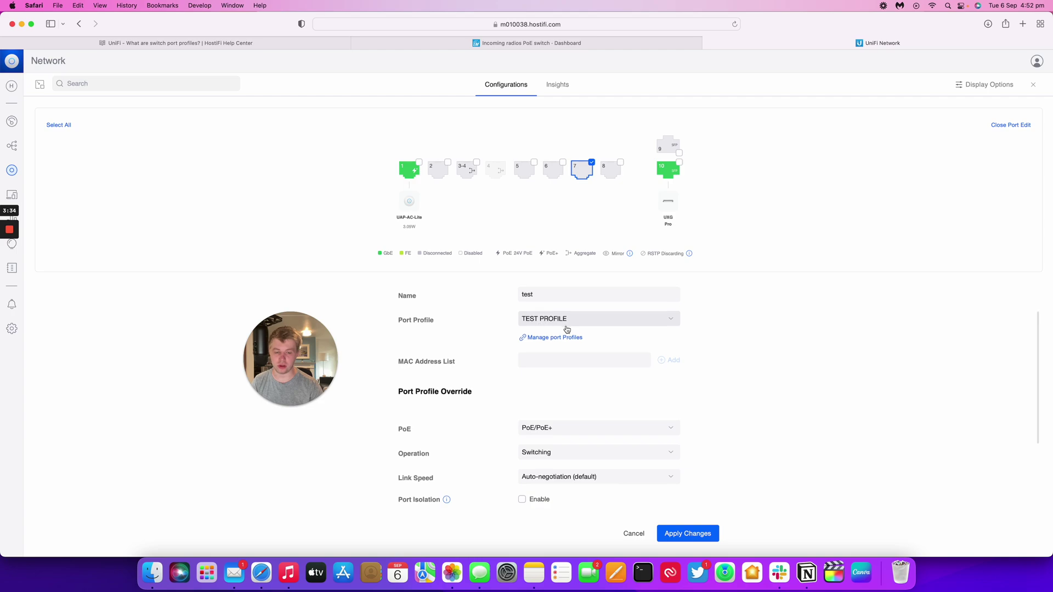
scroll(543, 324, down, 4)
scroll(564, 326, up, 2)
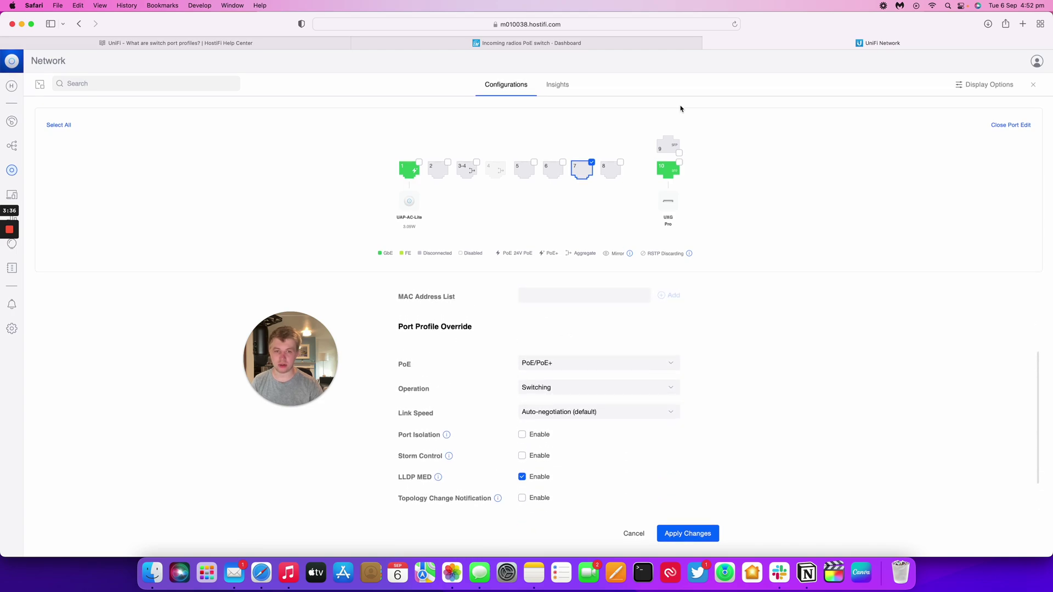
click(236, 42)
- Scroll the help article down to 'How does this differ from EdgeSwitches?'
scroll(364, 155, down, 6)
drag(270, 313, 64, 461)
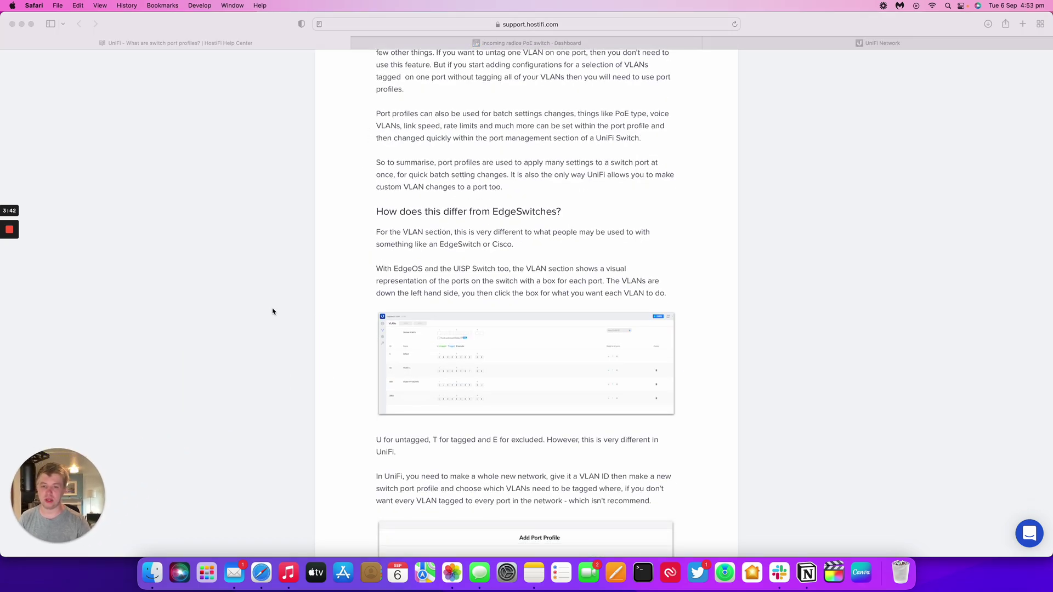
scroll(272, 311, down, 5)
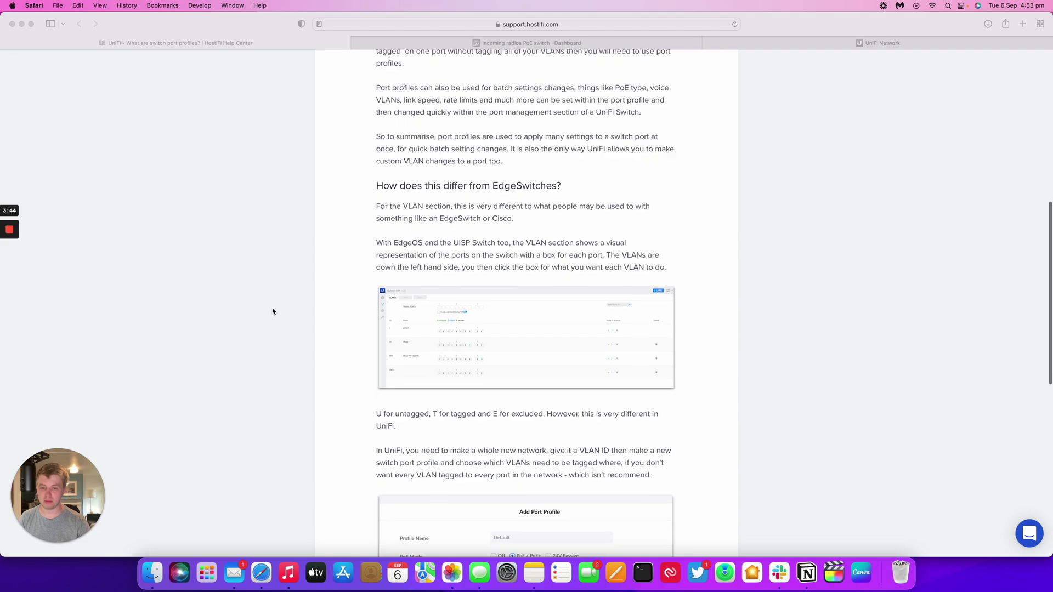
click(440, 47)
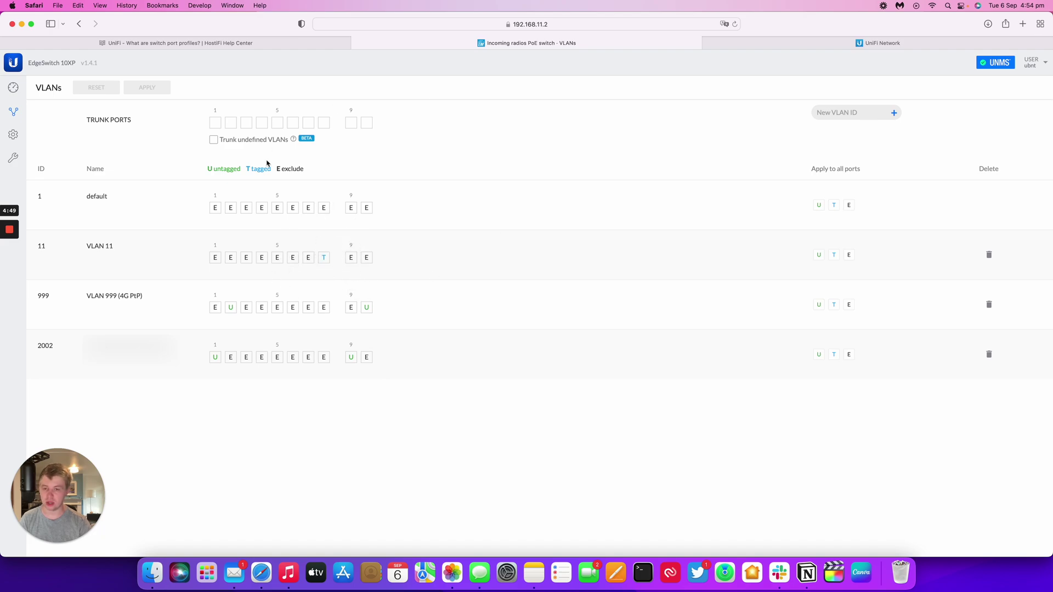
- Add VLAN 75 with port 5 untagged and port 6 tagged
click(861, 118)
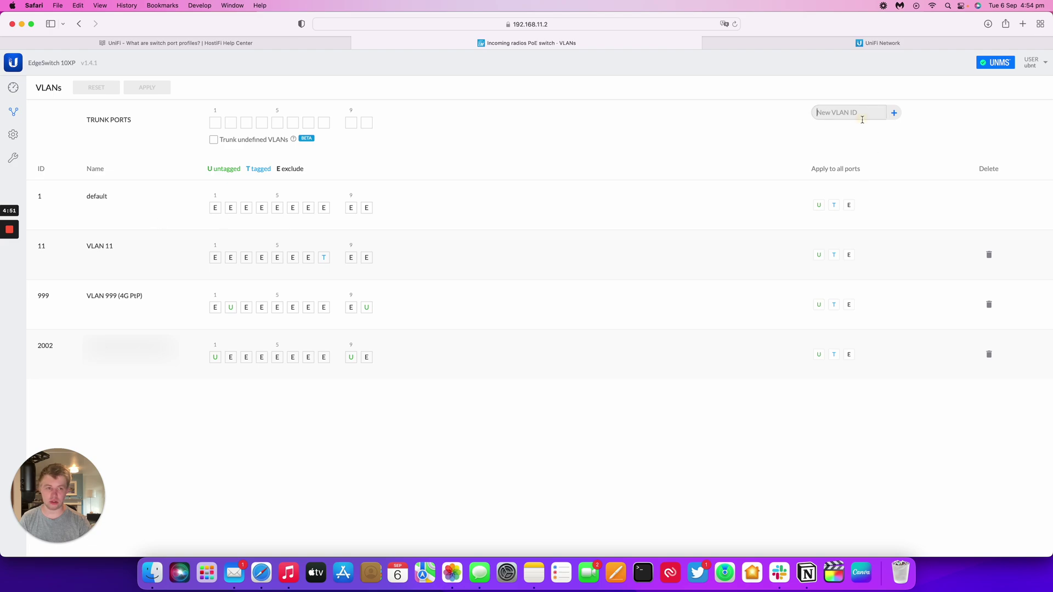
text(7)
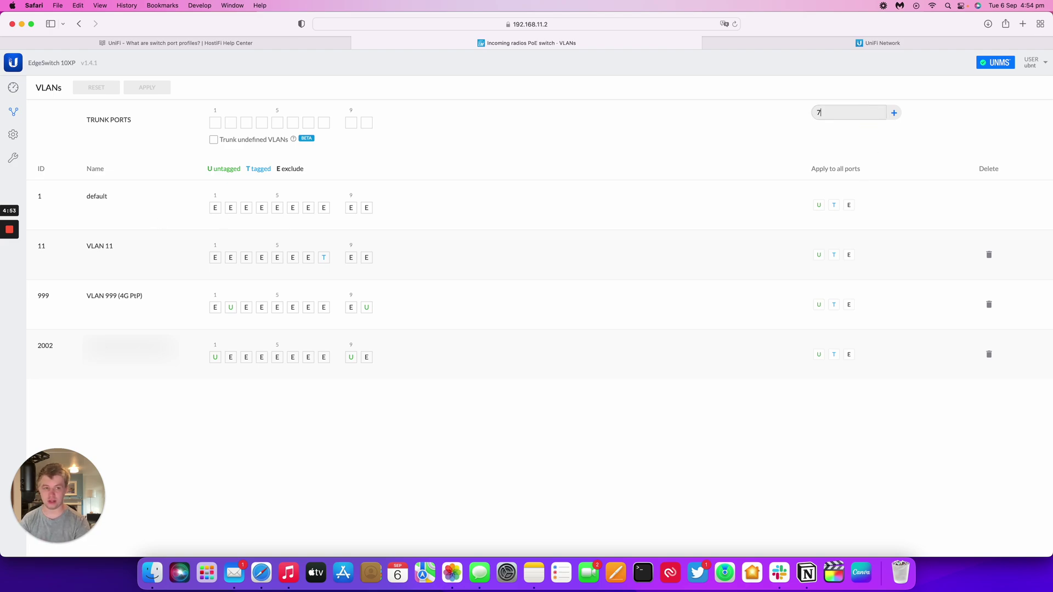
text(5)
click(893, 113)
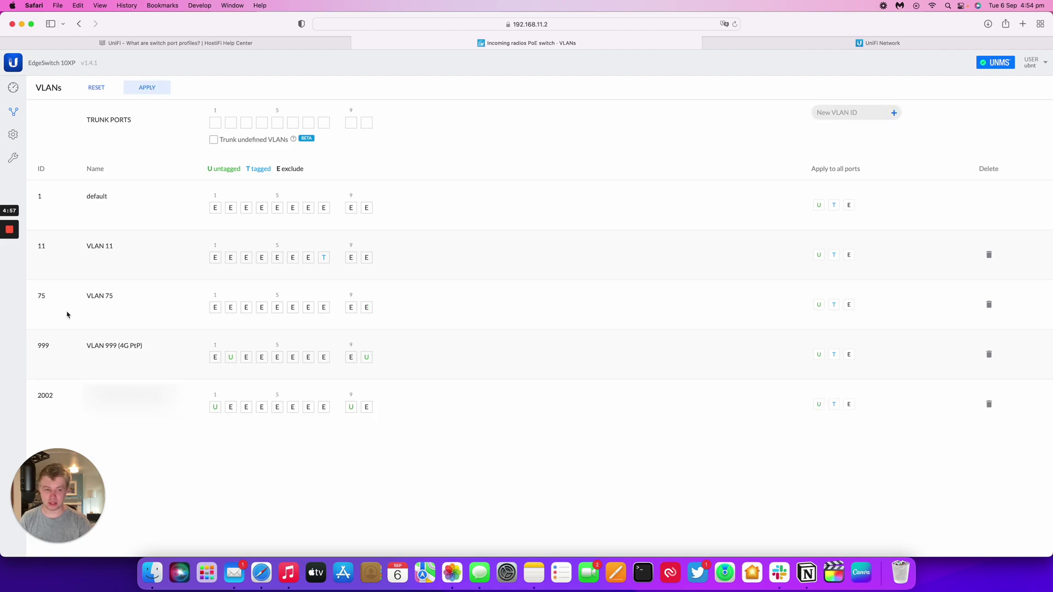
click(276, 307)
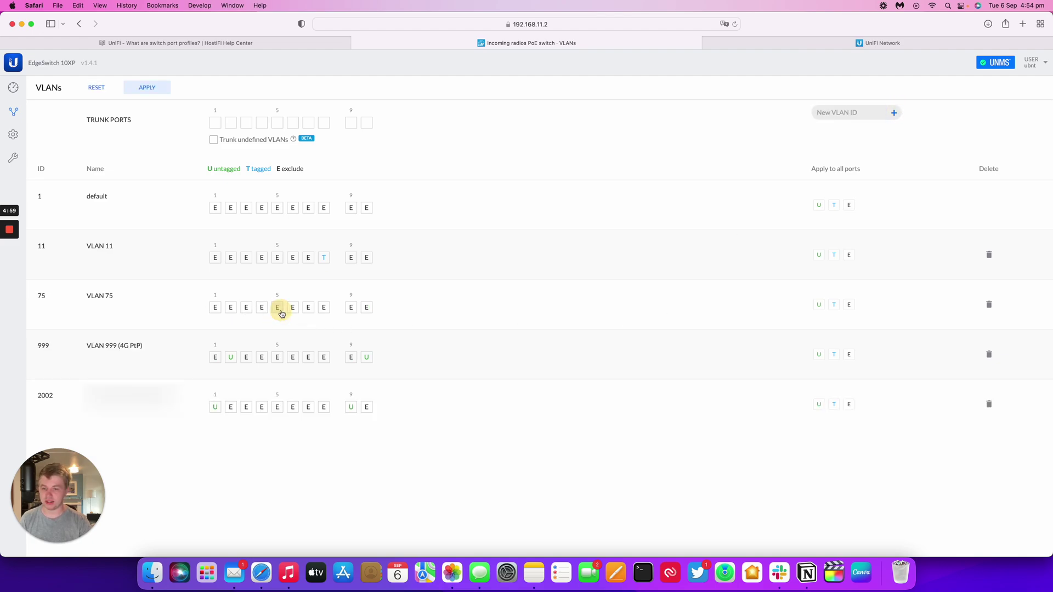
click(292, 307)
click(292, 308)
- Try ports 9 and 10 on VLAN 75, returning both to excluded
click(351, 307)
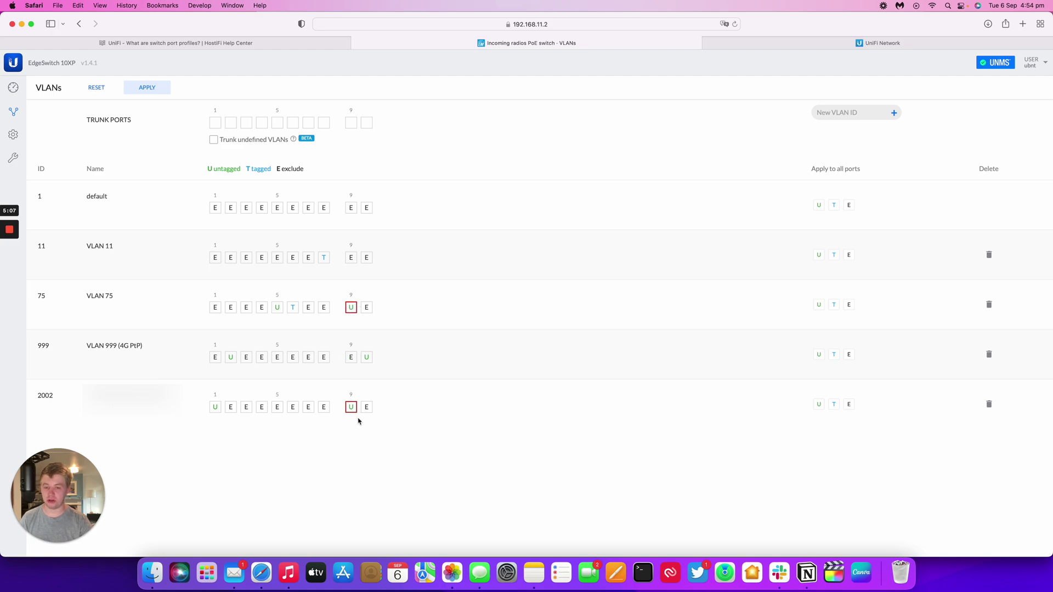
click(351, 308)
click(365, 308)
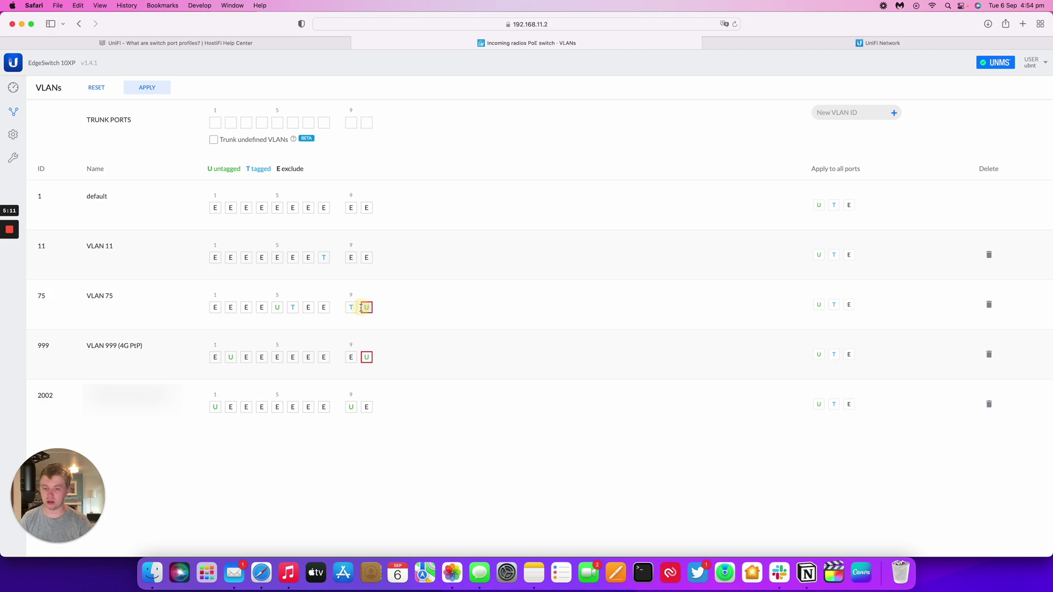
click(355, 309)
click(366, 308)
click(365, 307)
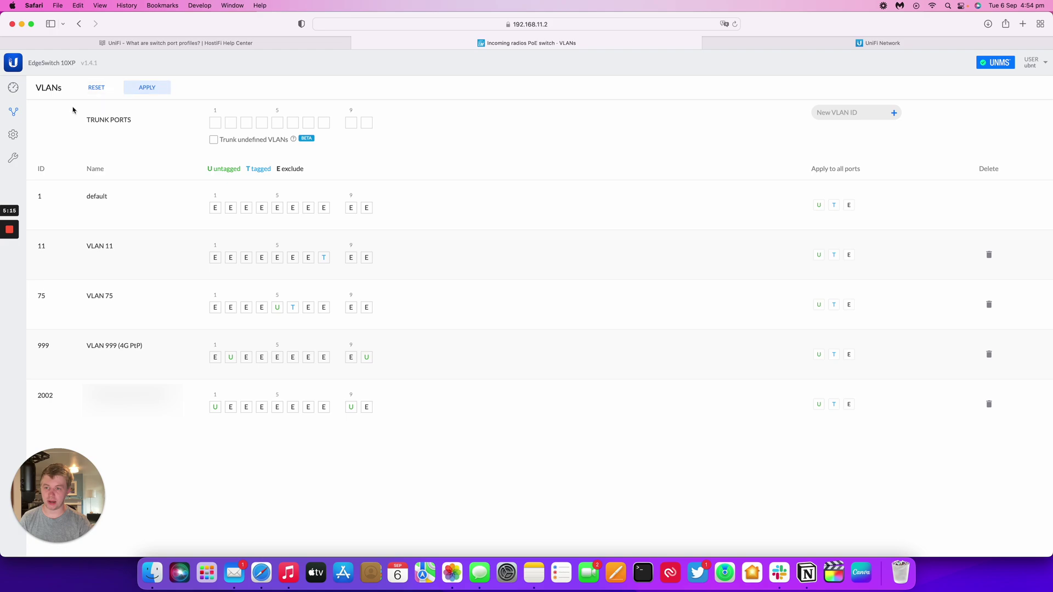
- Discard the unsaved VLAN changes with RESET and close the EdgeSwitch page
click(96, 91)
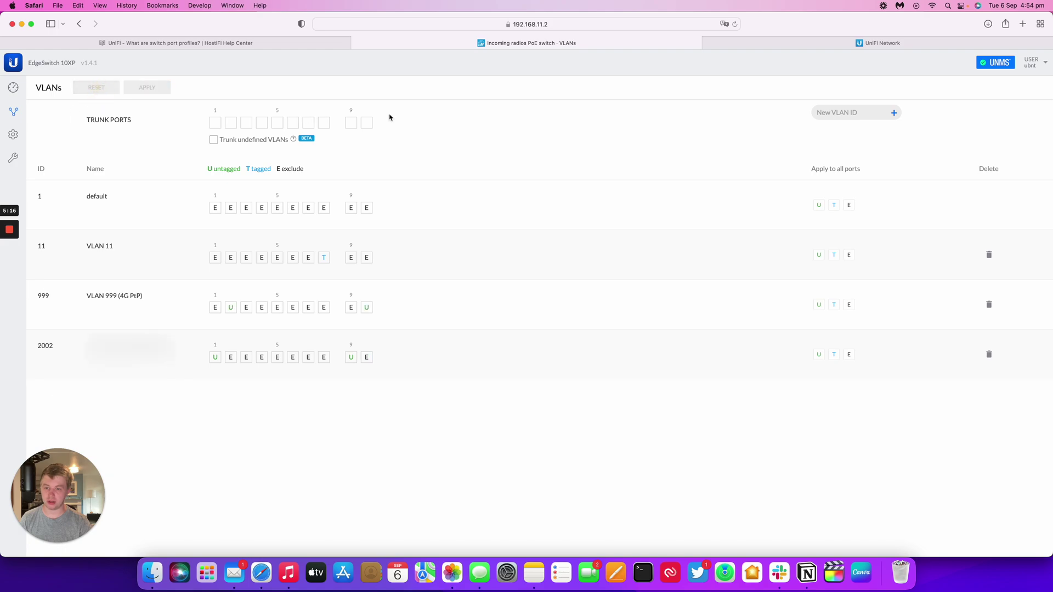
click(357, 43)
click(324, 46)
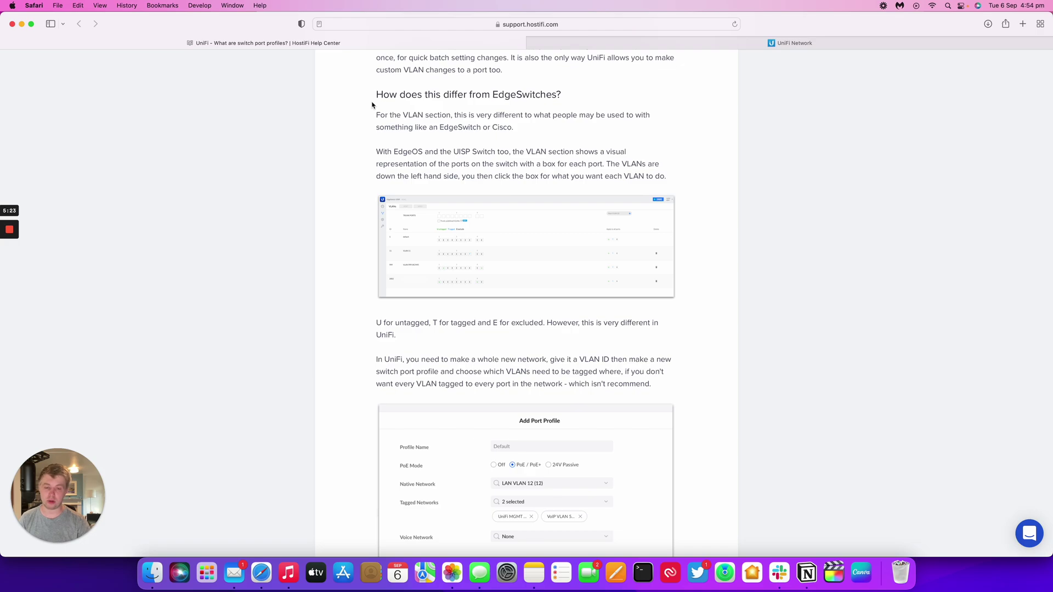
- Scroll to the article top and bring up the 'Hi there' help chat messenger
scroll(372, 104, up, 15)
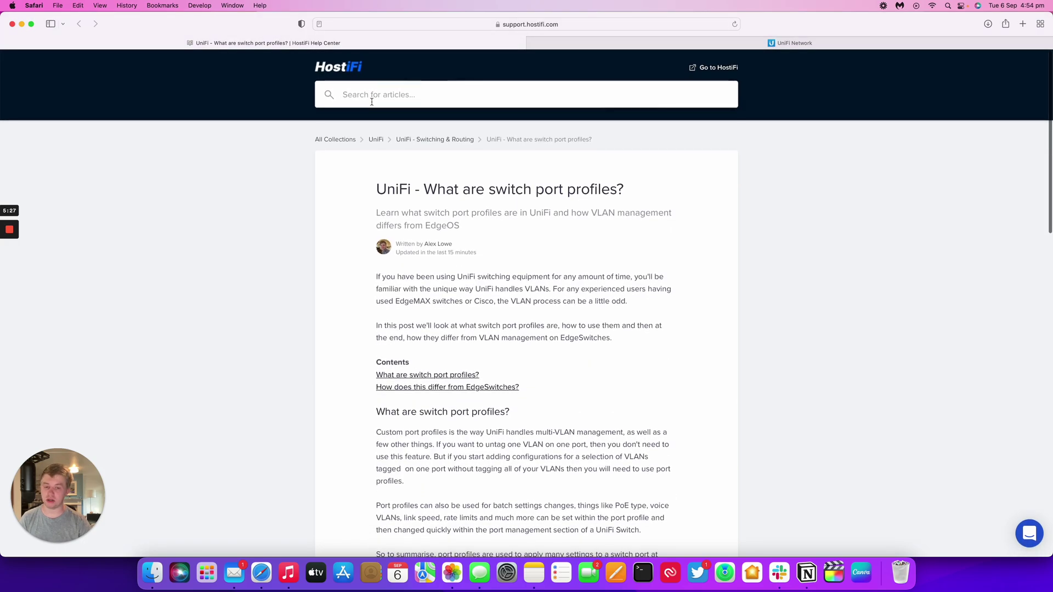
click(372, 102)
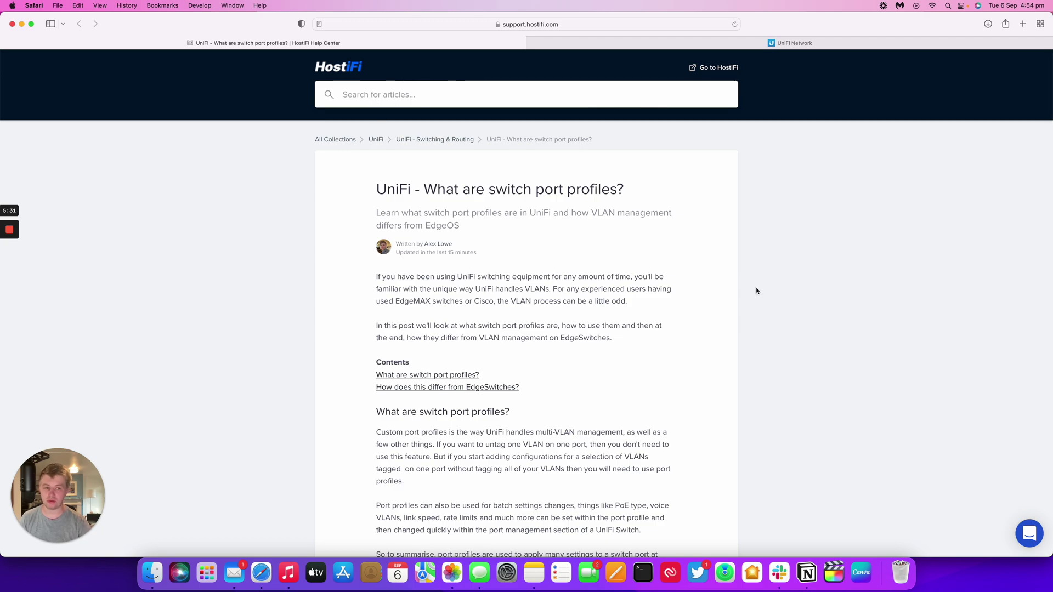
click(1029, 533)
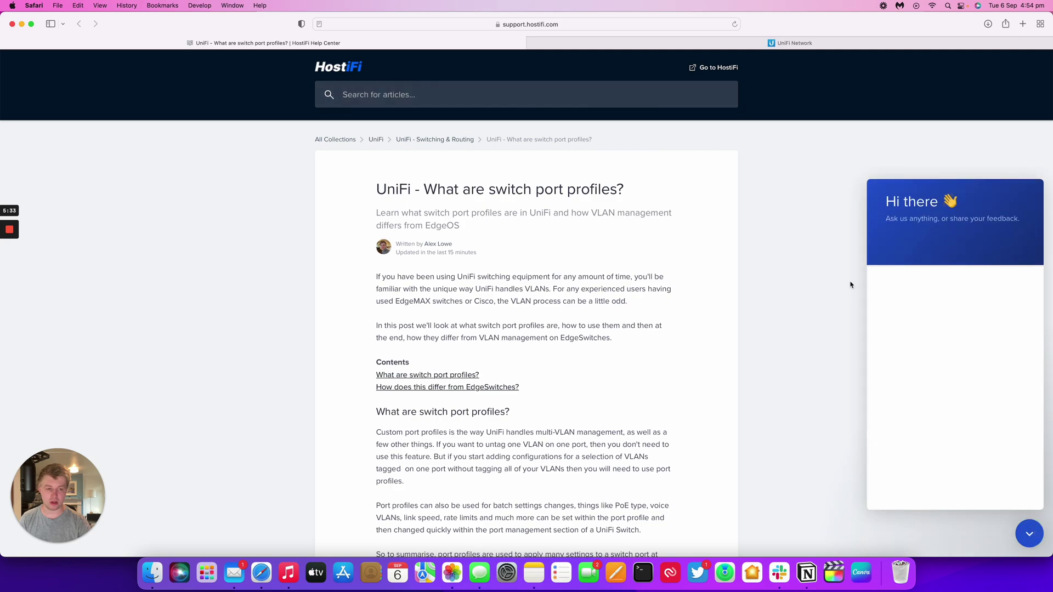